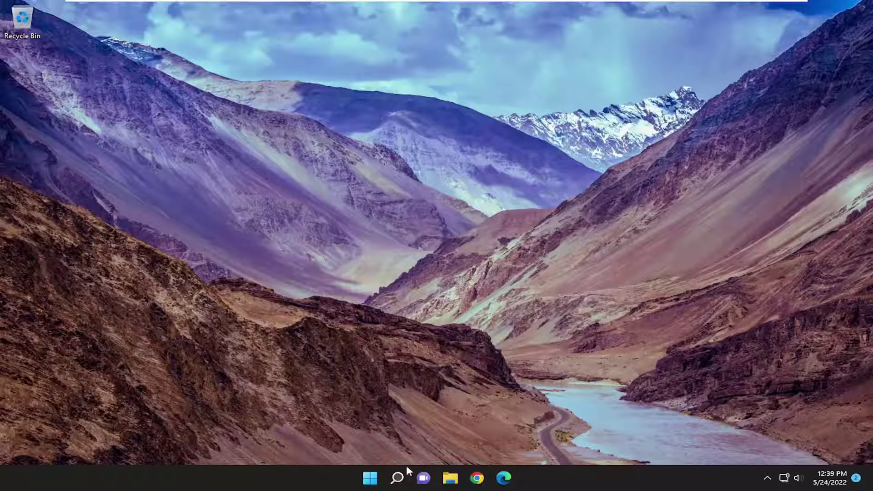
- Search 'troubleshoot' and open the Other troubleshooters list in Troubleshoot settings
left_click(398, 478)
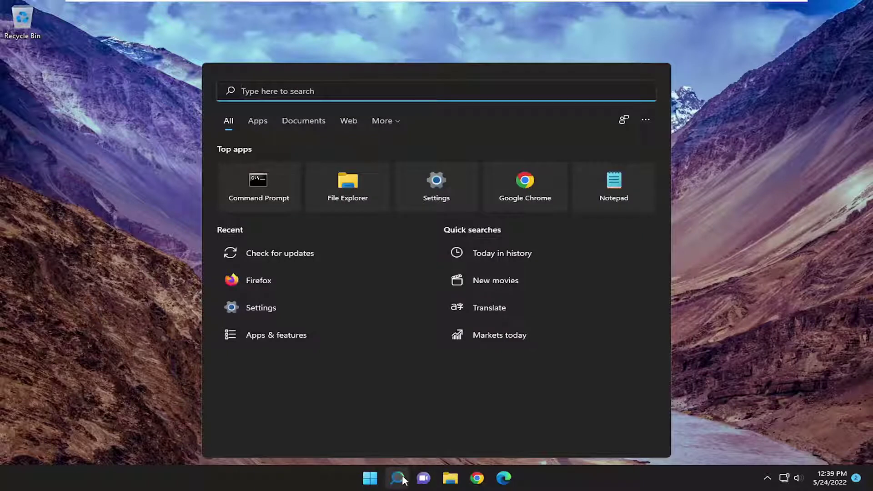
type("troubleshoot")
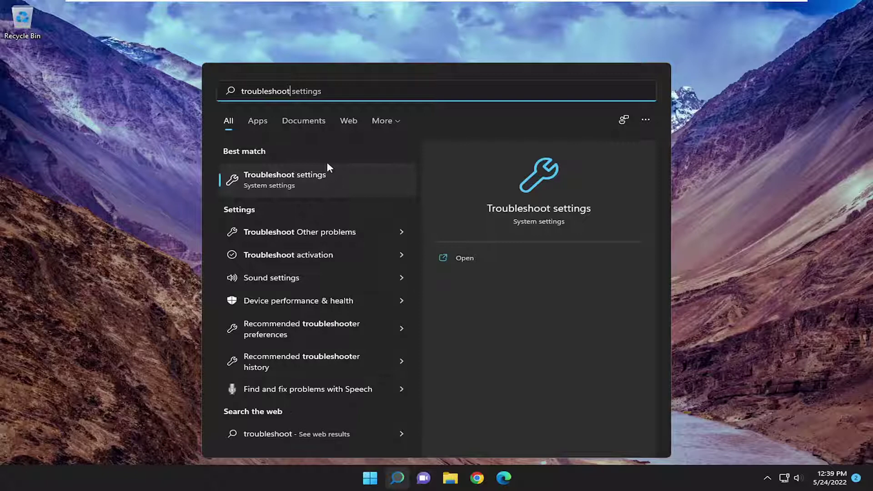
left_click(322, 180)
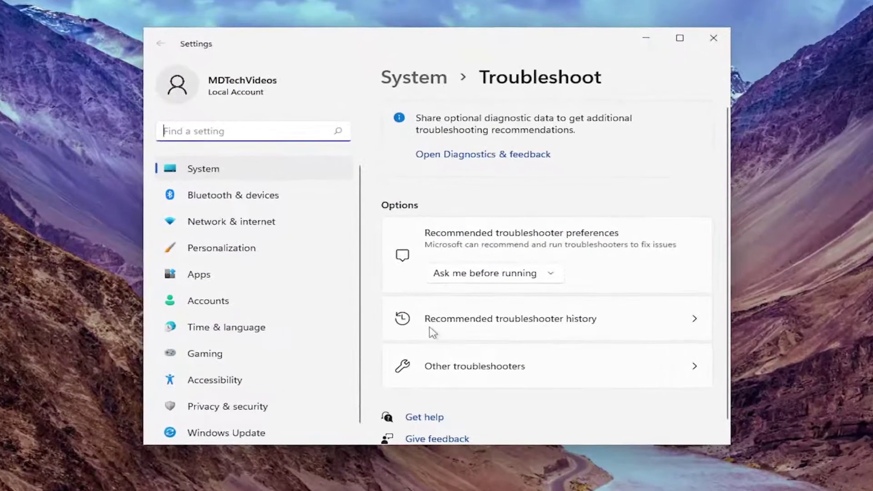
left_click(483, 371)
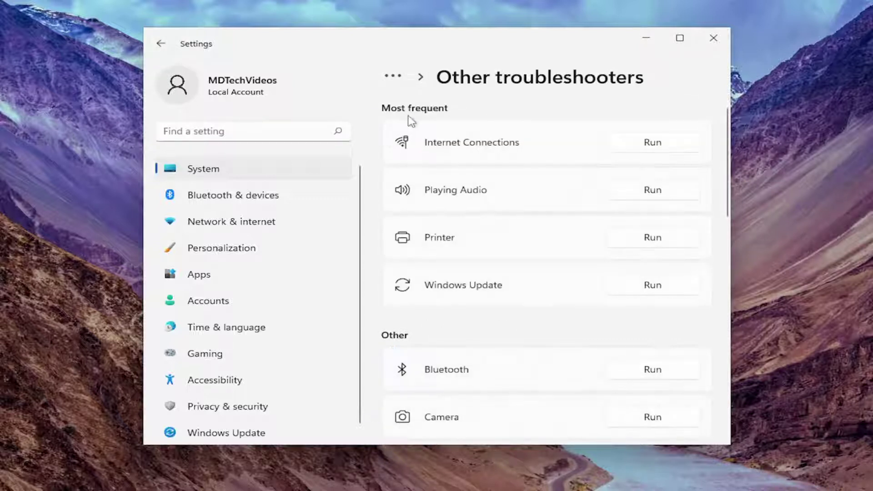
- Run the Printer troubleshooter, close its 'couldn't identify the problem' result, and exit Settings
left_click(653, 238)
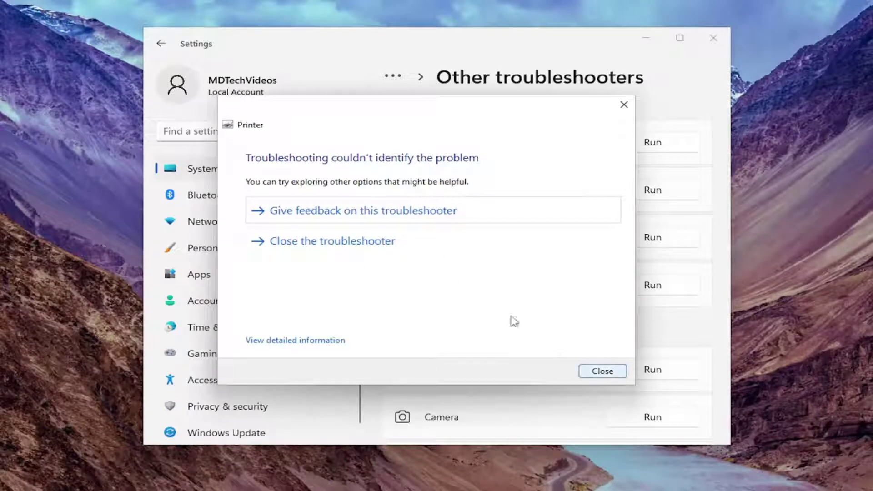
left_click(604, 374)
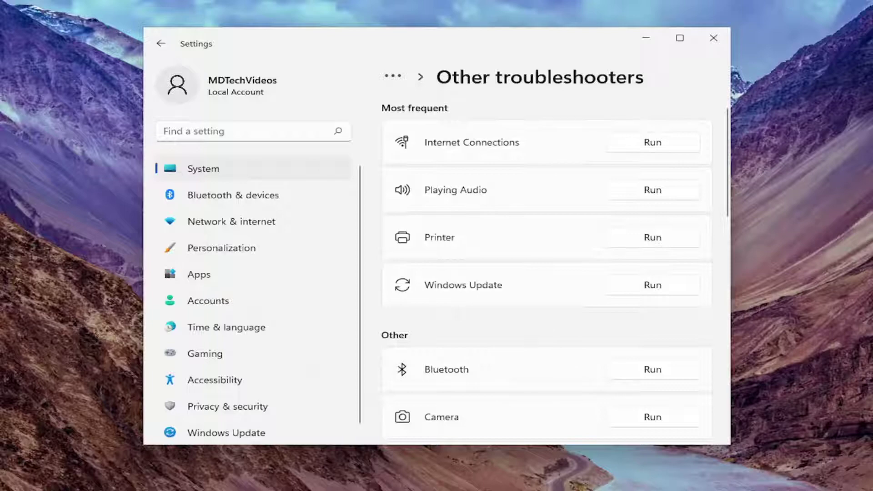
left_click(714, 38)
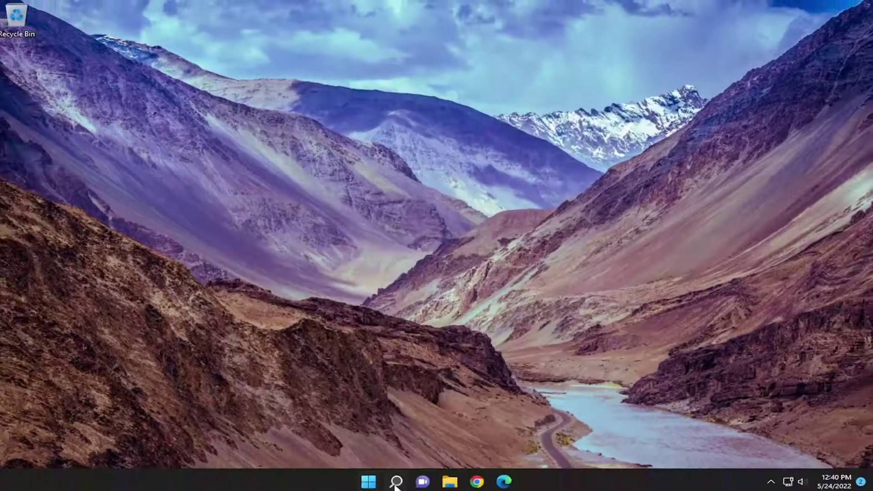
- Launch Services and open the Print Spooler service's properties
left_click(396, 478)
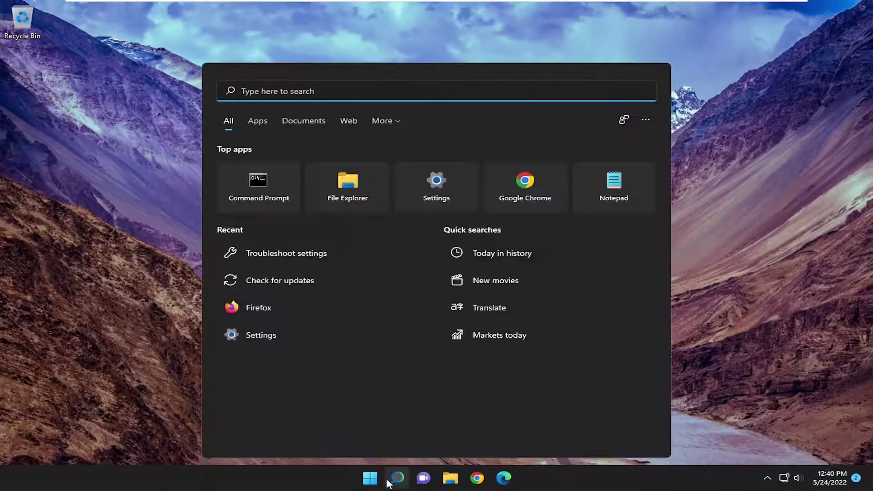
type("services")
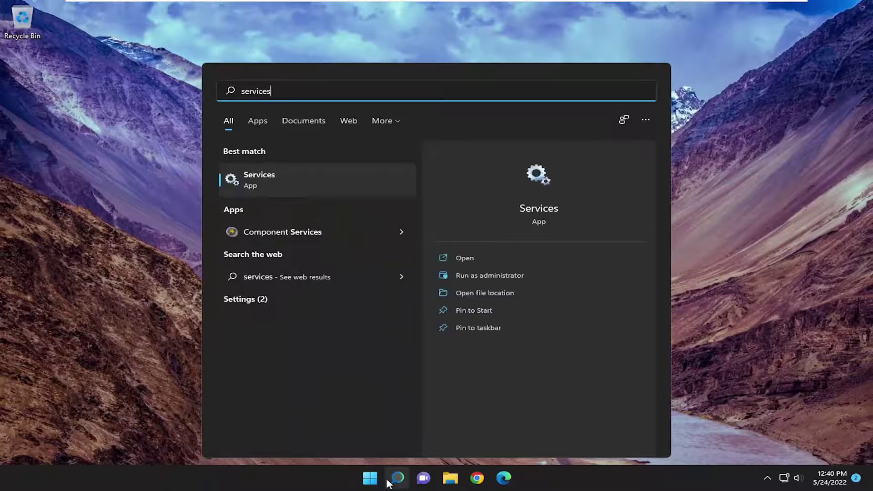
left_click(273, 181)
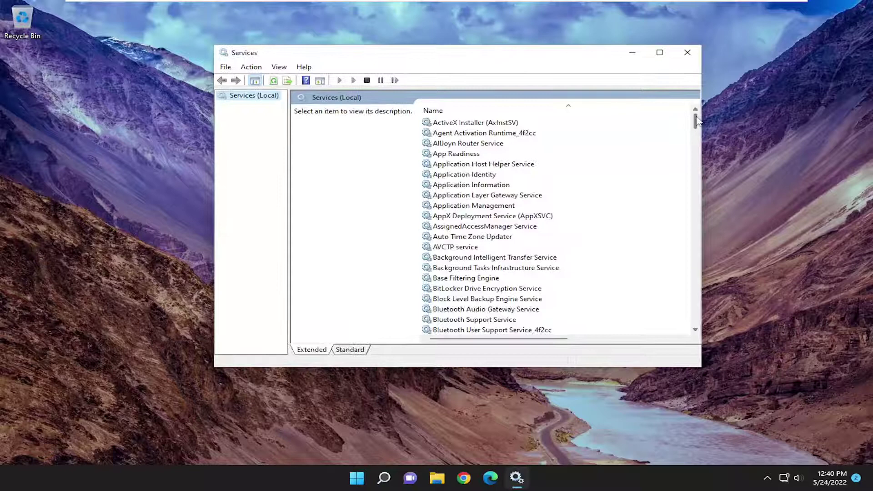
left_click_drag(696, 116, 502, 241)
double_click(457, 310)
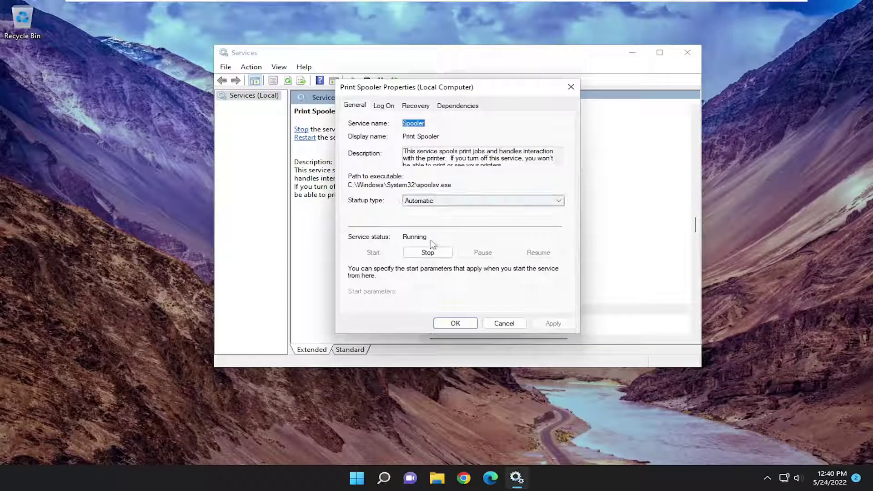
- Keep Print Spooler startup Automatic, stop and restart it, confirm, and close Services
left_click(420, 203)
left_click(418, 207)
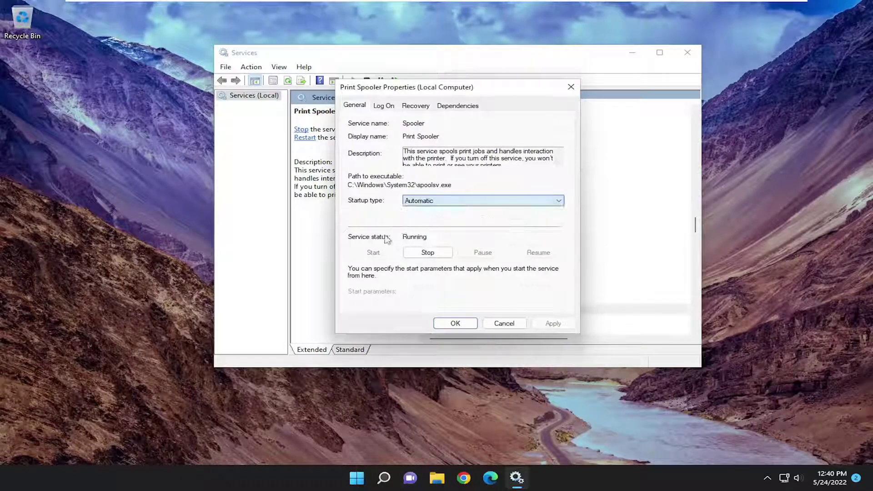
left_click(421, 252)
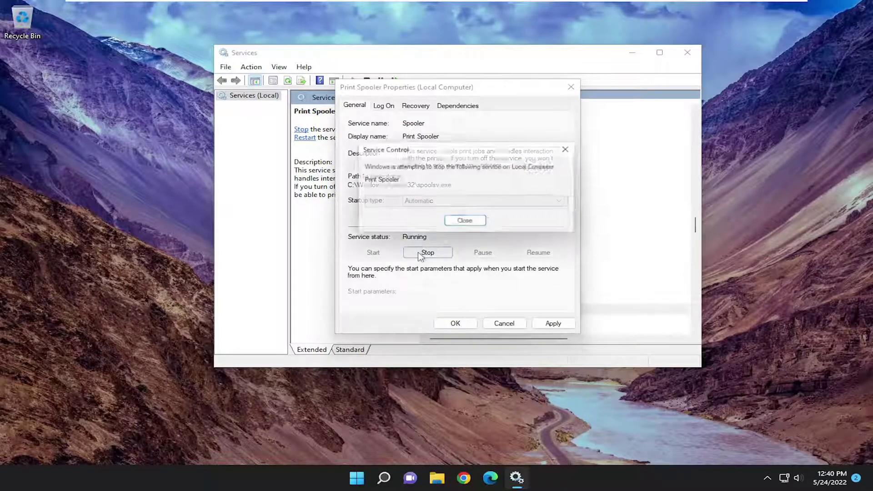
left_click(386, 253)
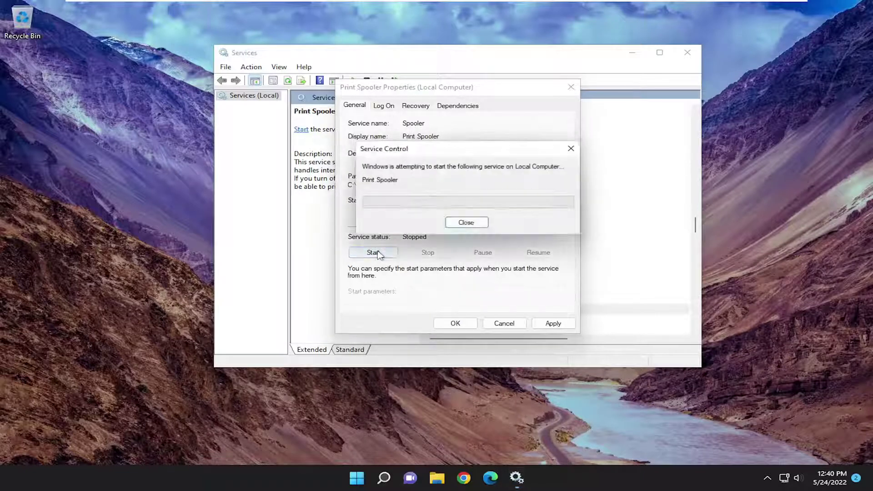
left_click(455, 323)
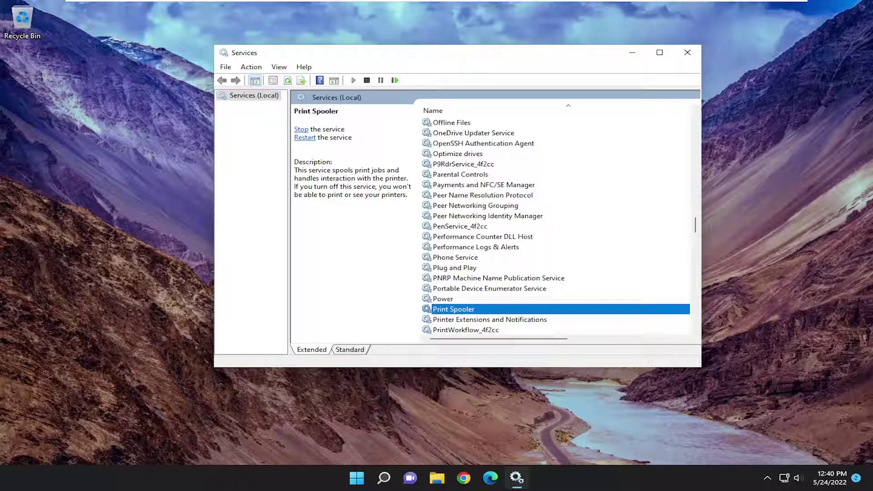
left_click(687, 52)
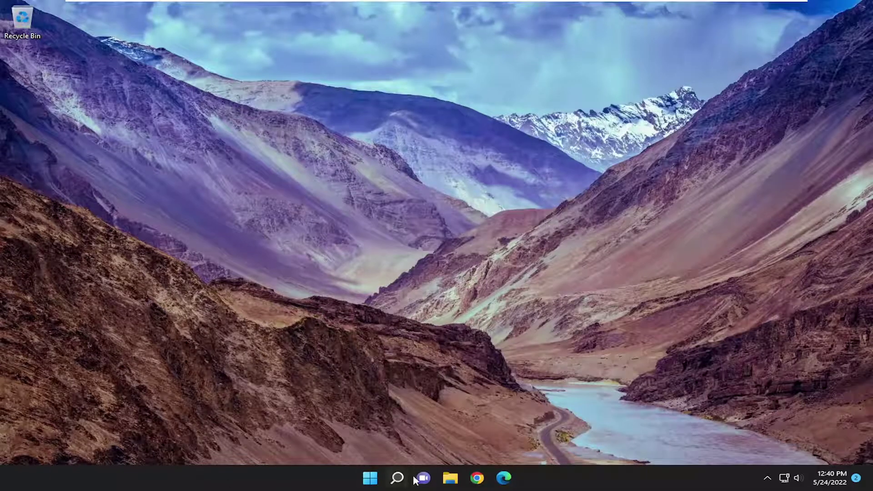
- Run regedit as administrator and approve the UAC prompt
left_click(398, 478)
type("regedit")
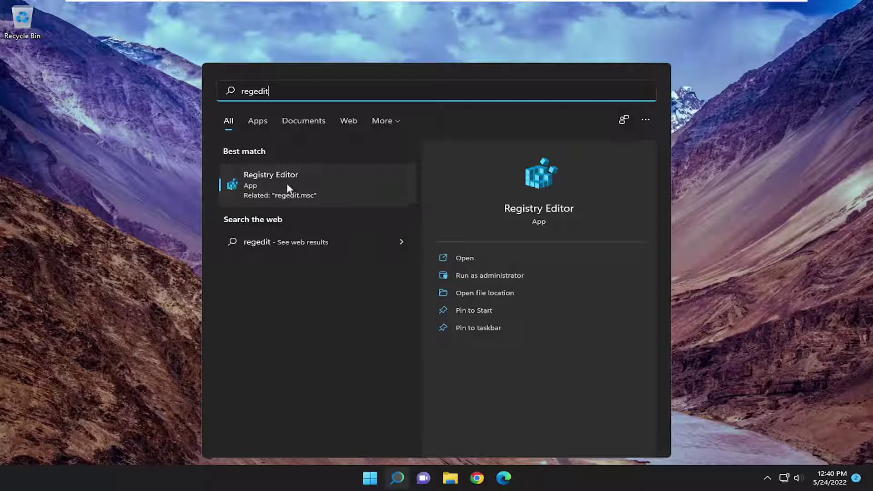
right_click(274, 183)
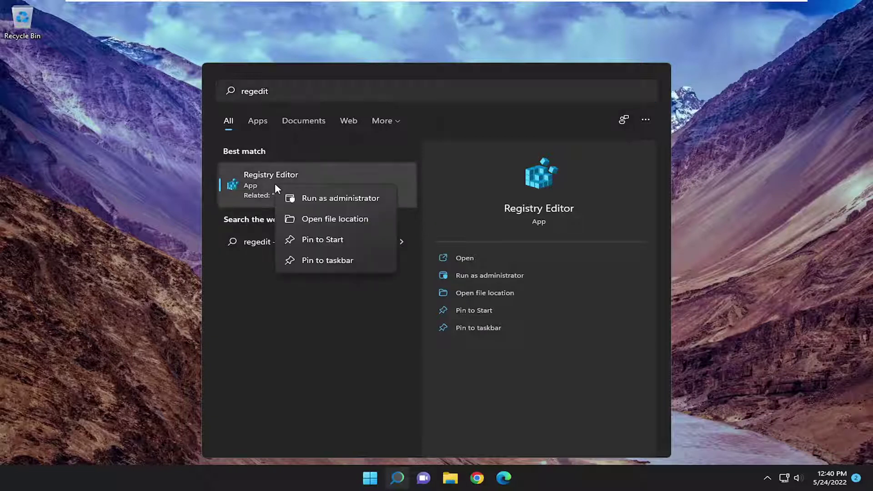
left_click(340, 199)
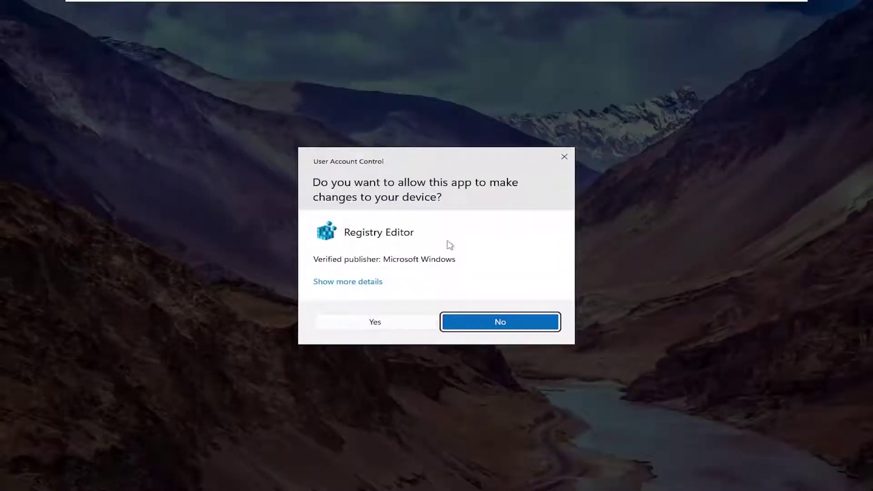
left_click(376, 326)
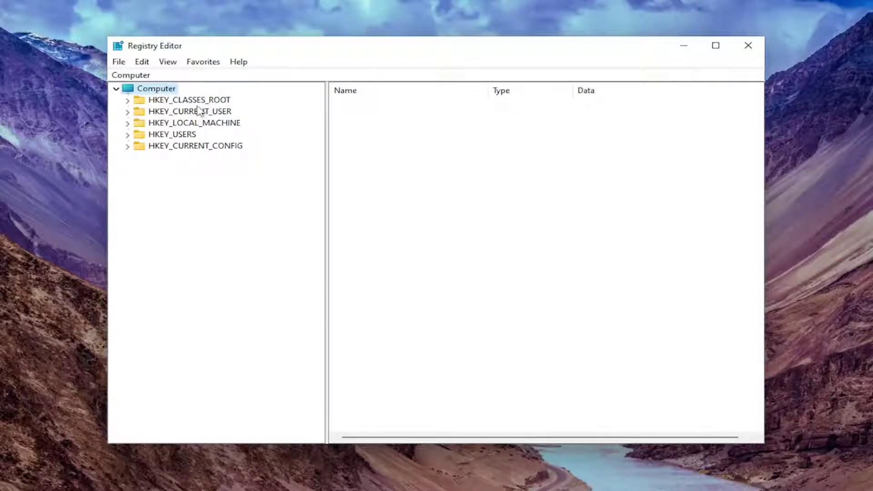
left_click(121, 64)
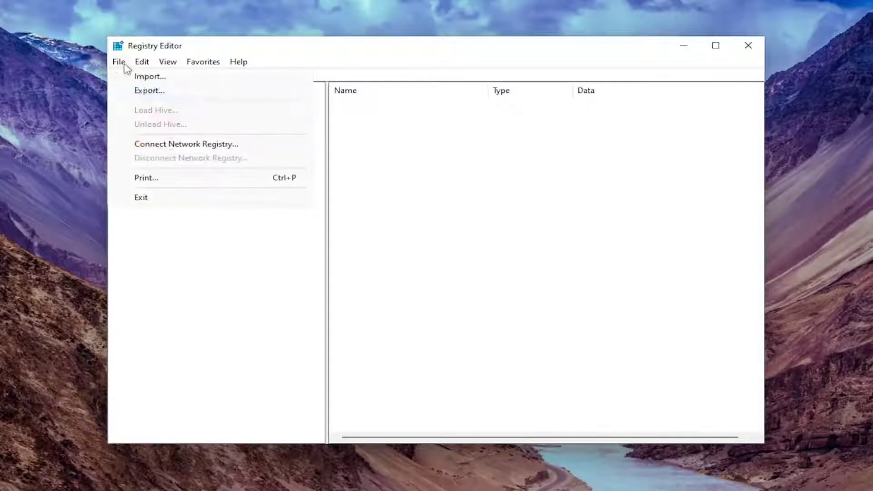
left_click(146, 91)
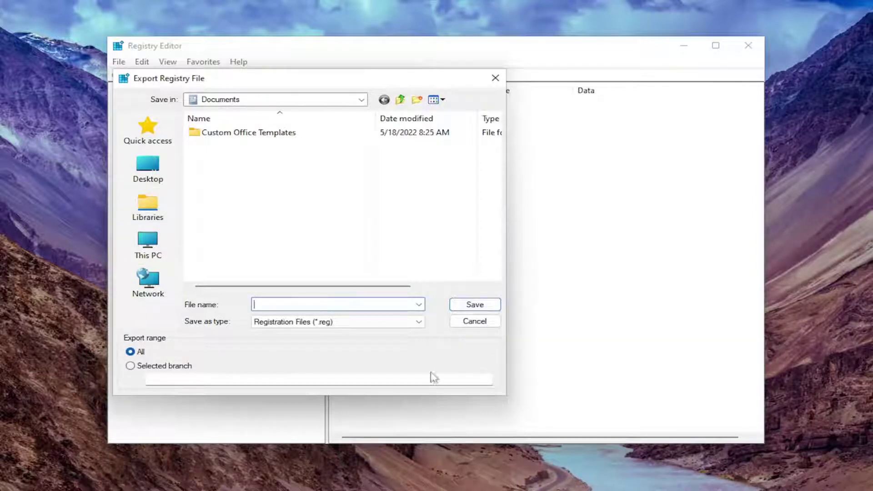
left_click(471, 322)
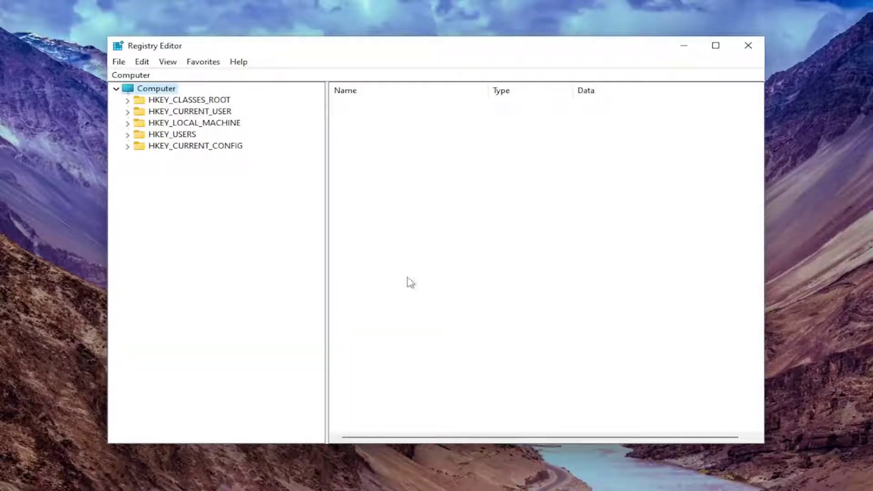
left_click(119, 63)
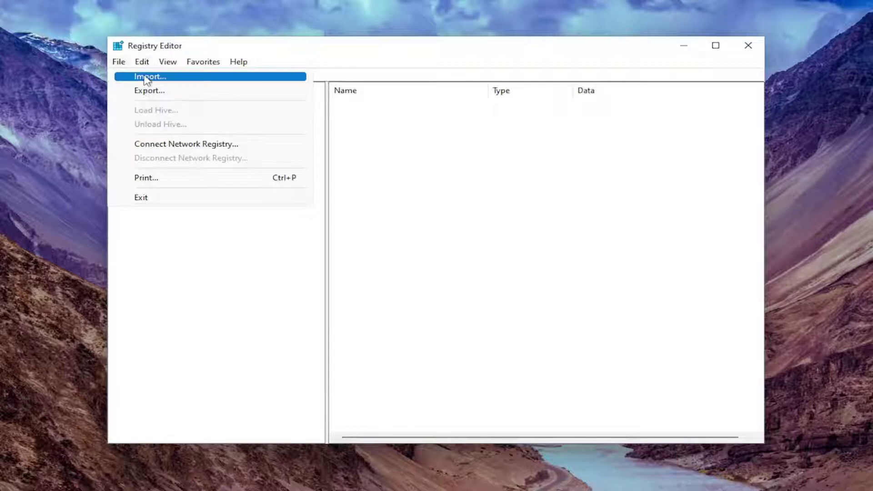
left_click(146, 77)
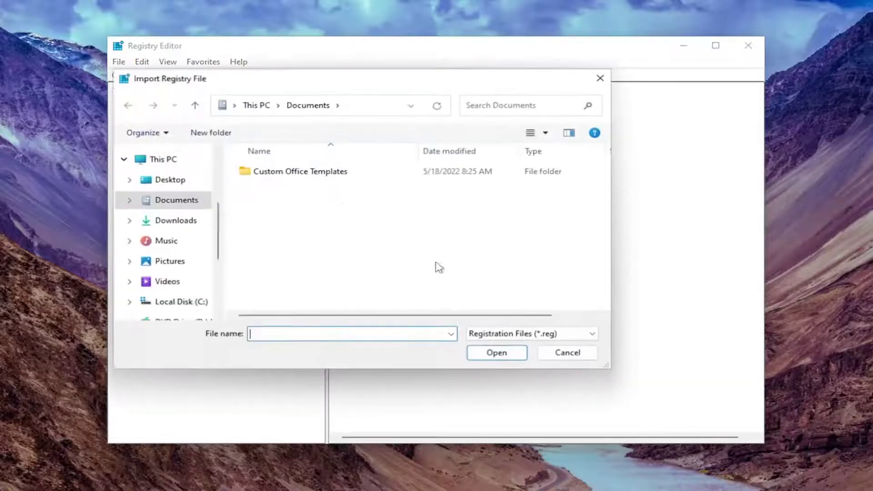
left_click(568, 354)
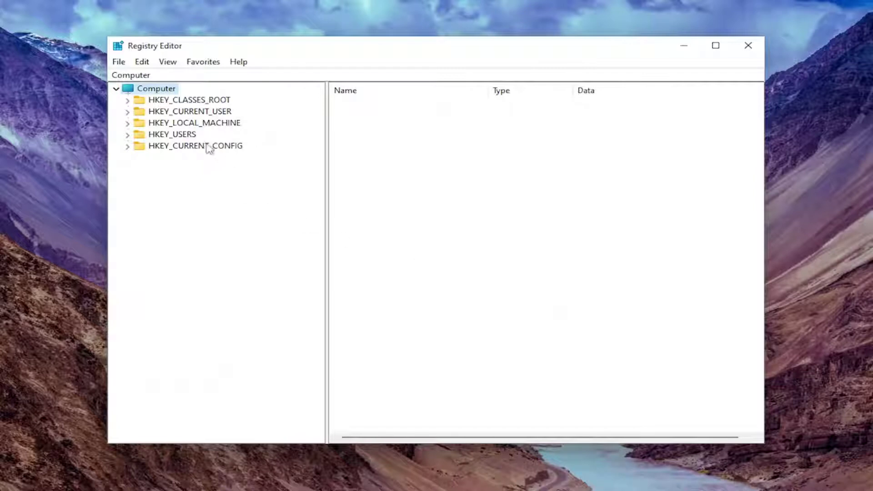
- Expand HKEY_LOCAL_MACHINE\SYSTEM\CurrentControlSet\Control and select its Print subkey
double_click(207, 122)
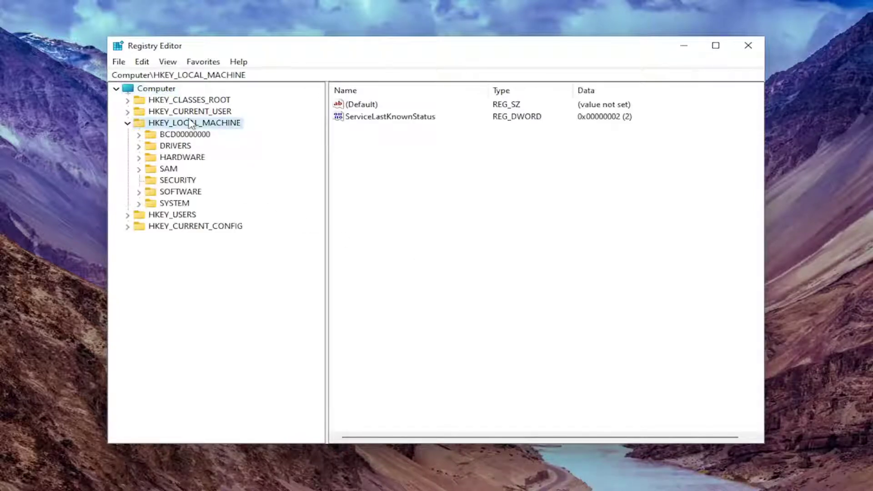
double_click(172, 204)
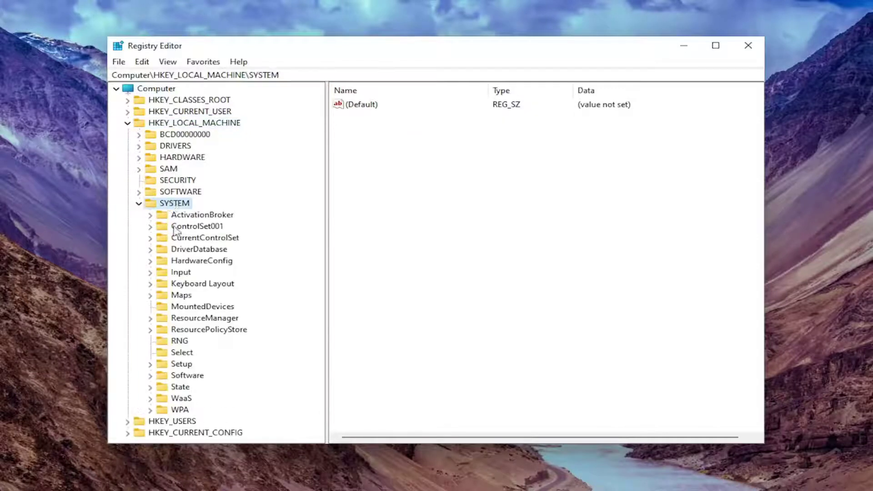
double_click(193, 239)
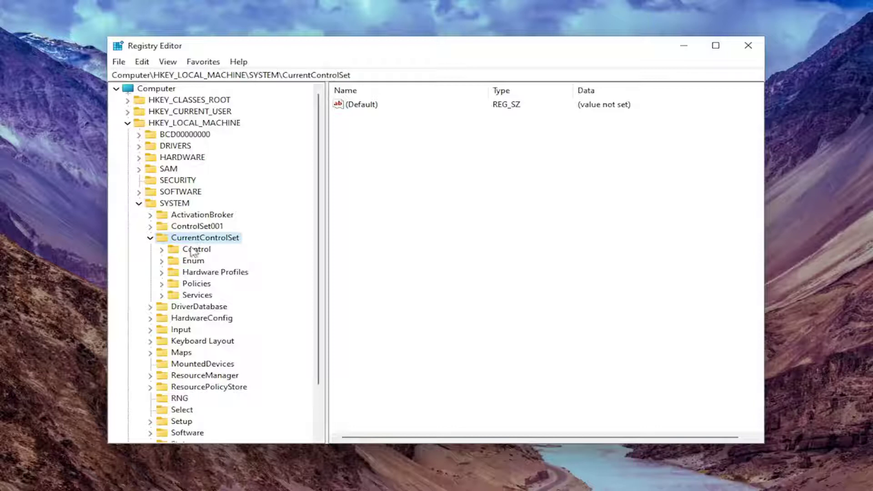
left_click(190, 250)
double_click(190, 250)
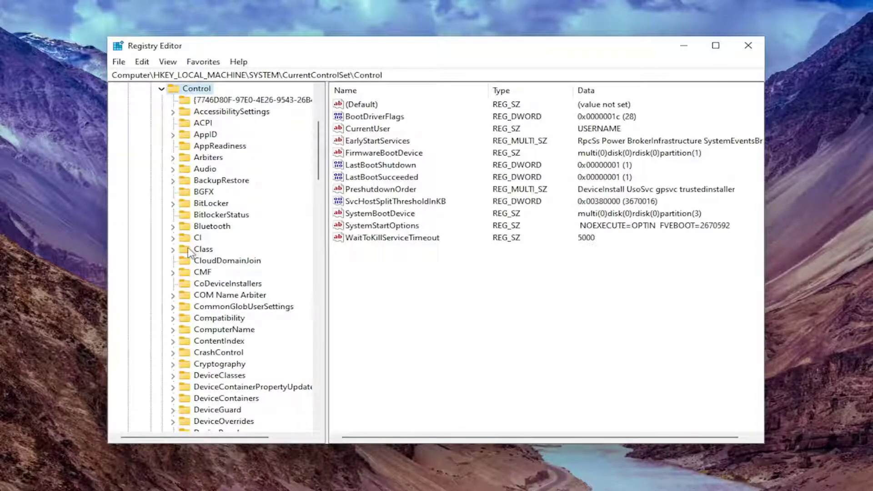
scroll(190, 252, "down", 12)
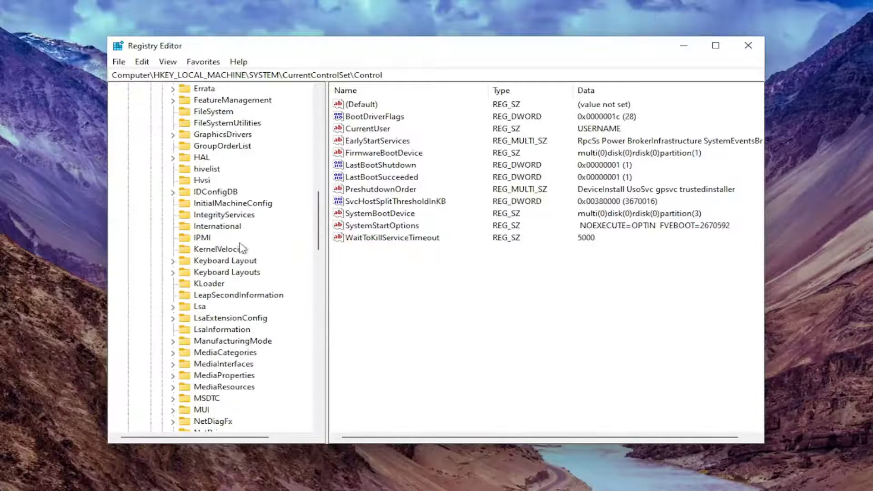
scroll(241, 249, "down", 10)
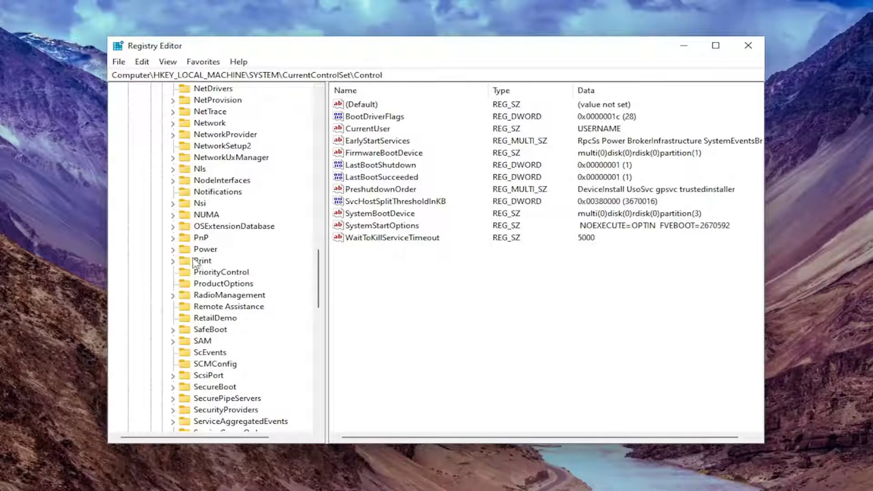
left_click(200, 261)
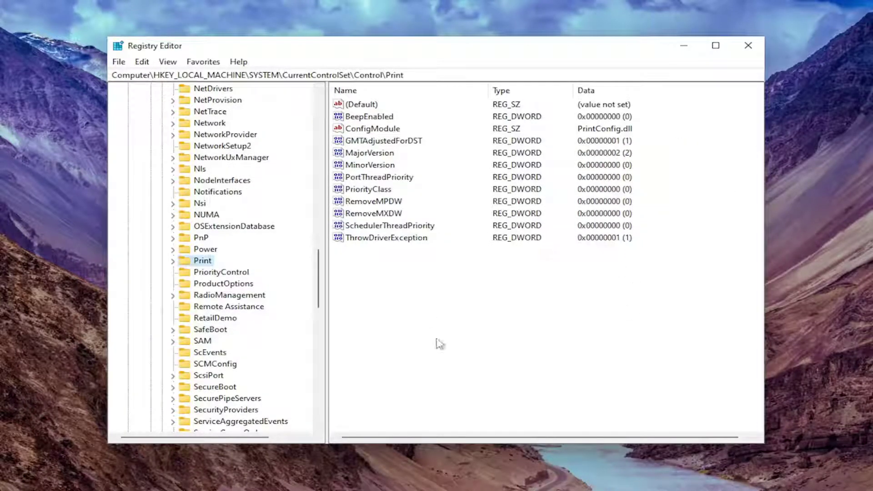
- Create a New DWORD (32-bit) Value in the Print key's value pane
right_click(468, 311)
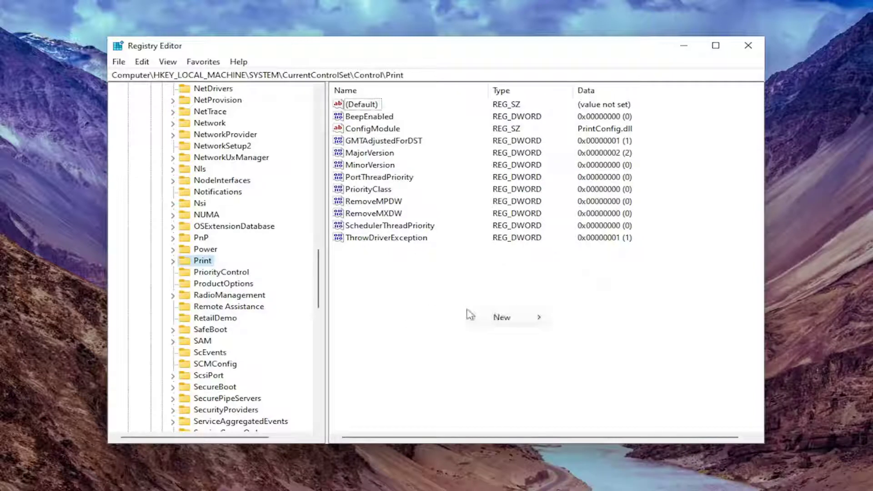
mouse_move(509, 318)
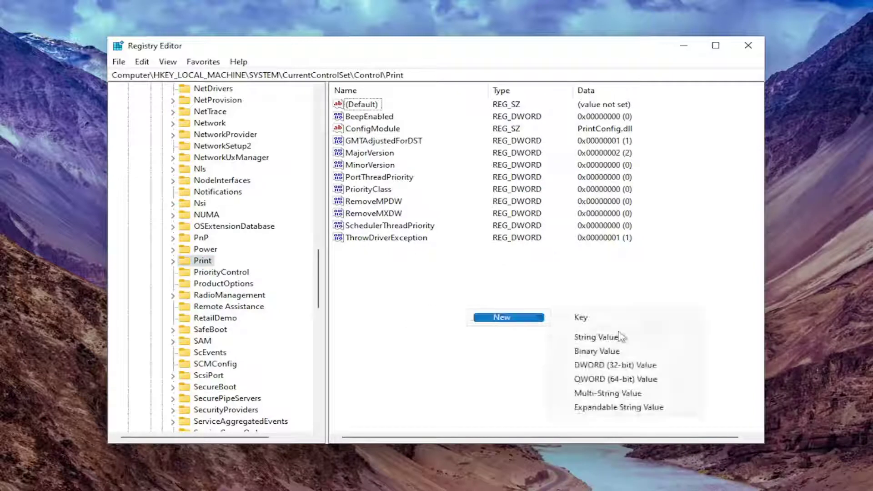
left_click(625, 365)
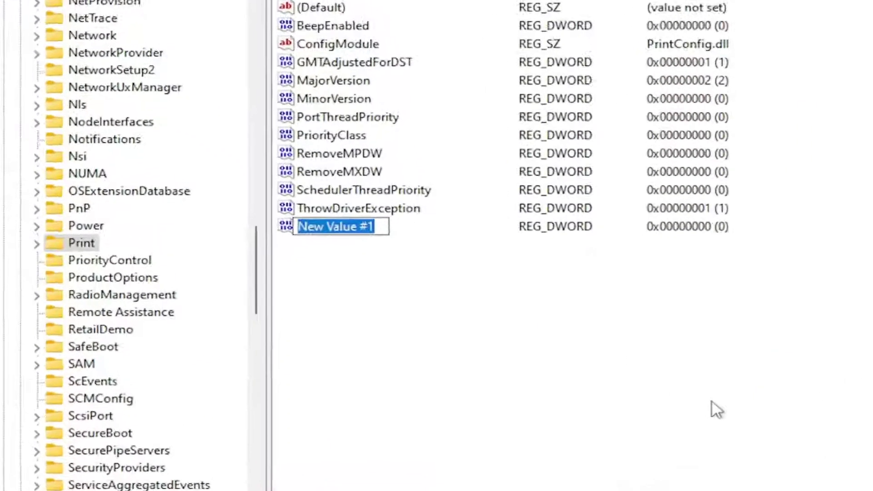
- Rename New Value #1 to RpcAuthnLevelPrivacyEnabled
type("R")
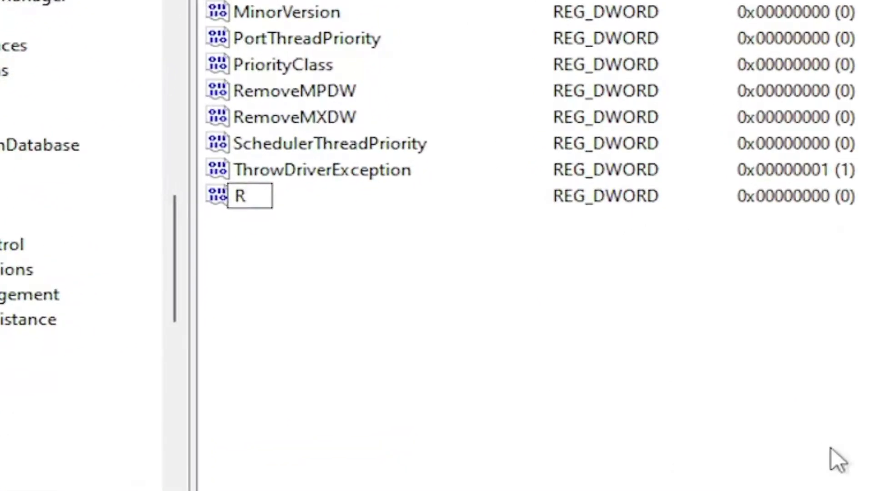
type("pc")
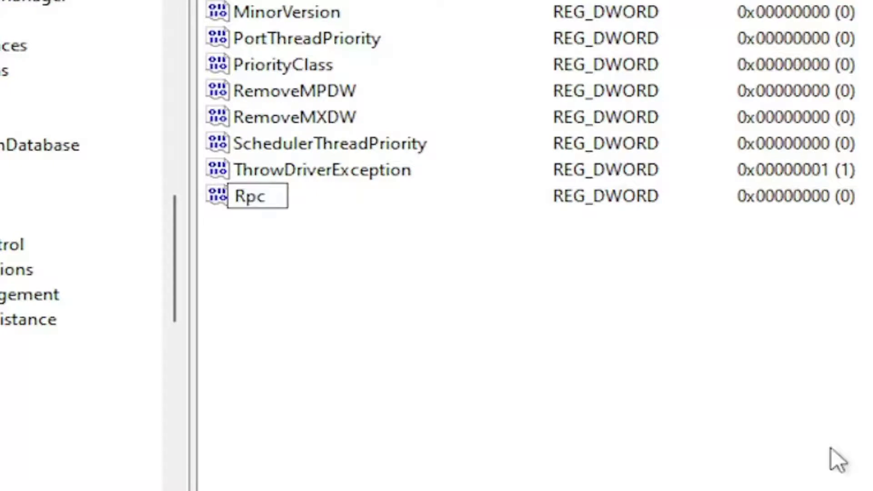
type("A")
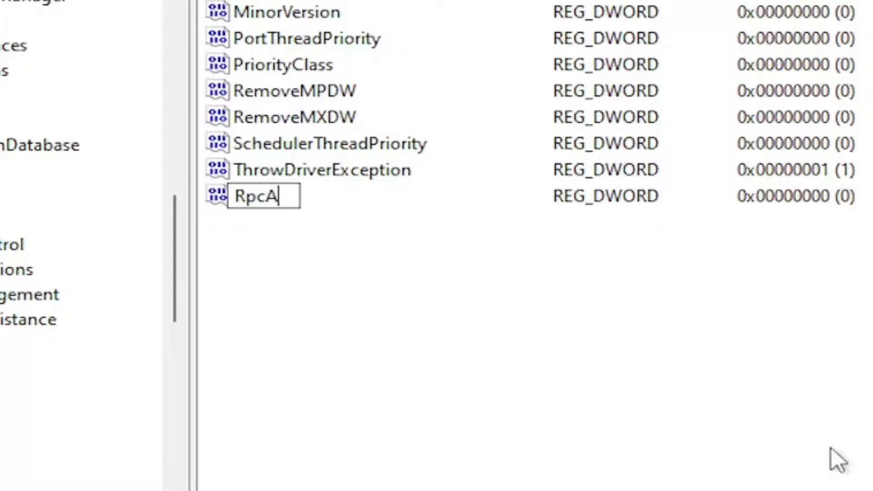
type("uthn")
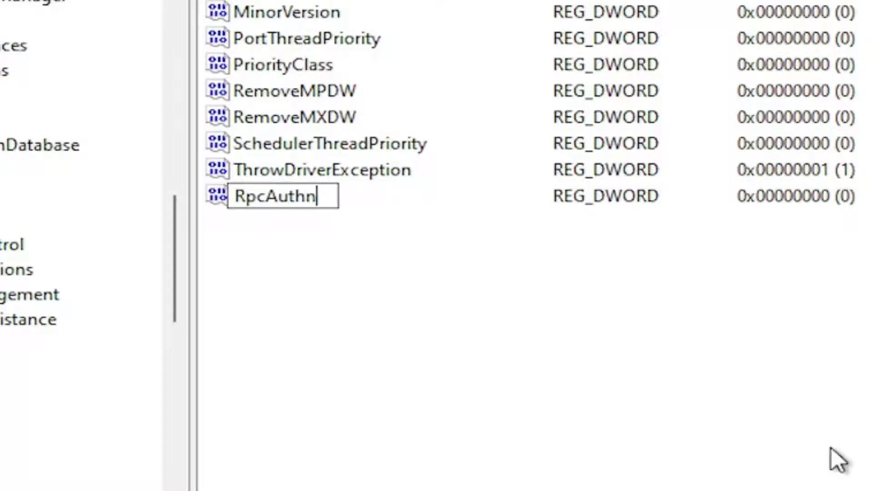
type("Lev")
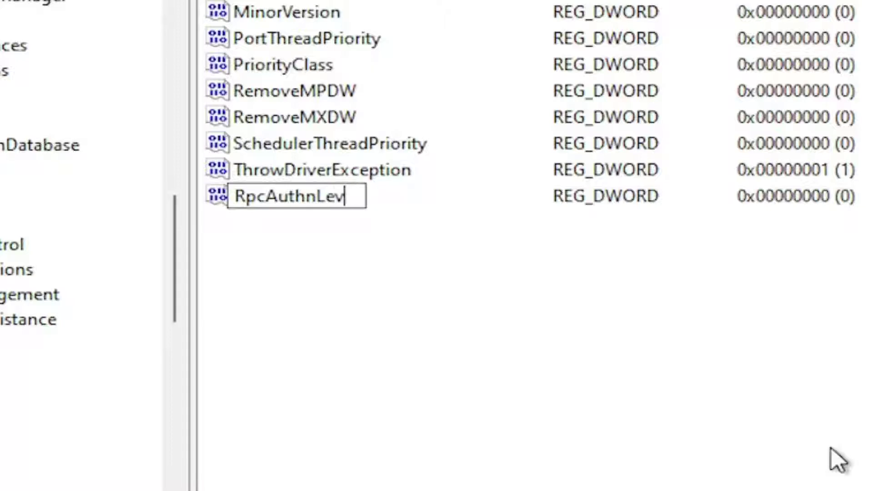
type("elPriv")
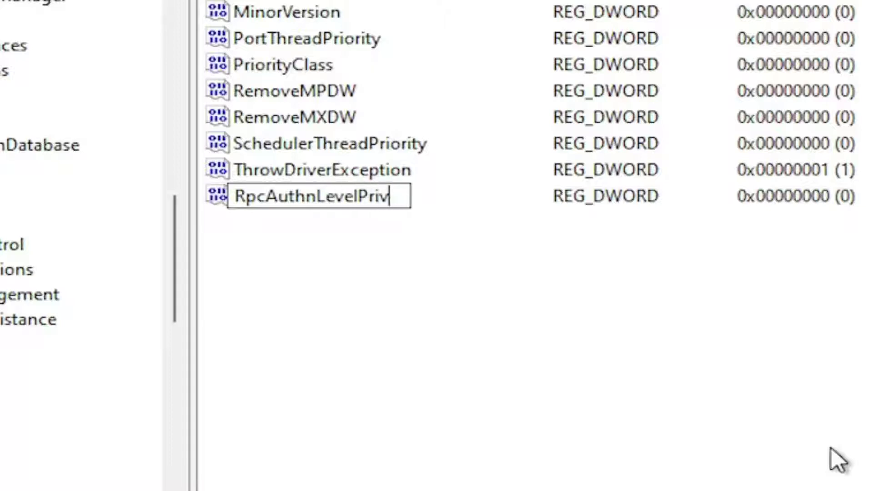
type("acyEnabl")
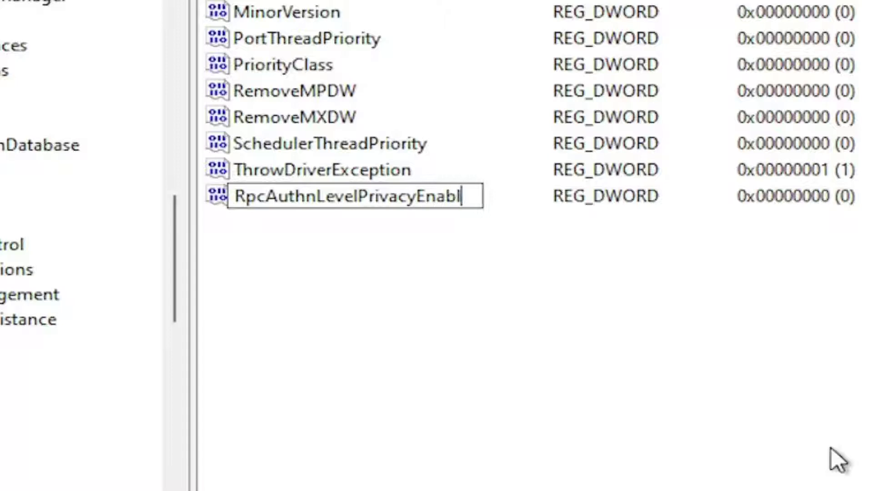
type("ed")
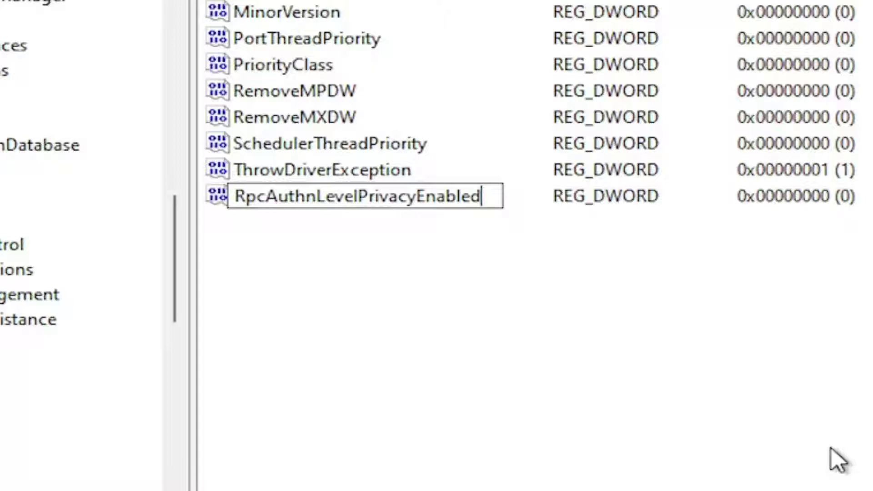
key("Return")
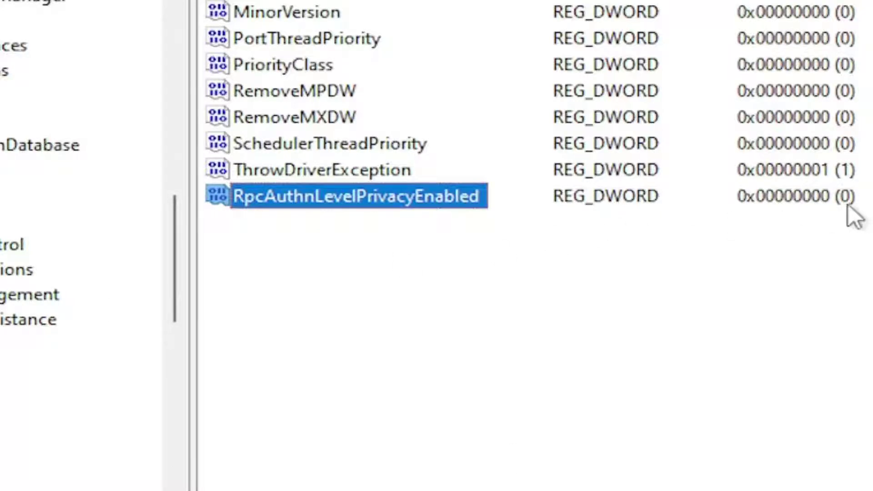
- Open RpcAuthnLevelPrivacyEnabled's Edit DWORD dialog, leaving data 0 in Hexadecimal base
double_click(346, 207)
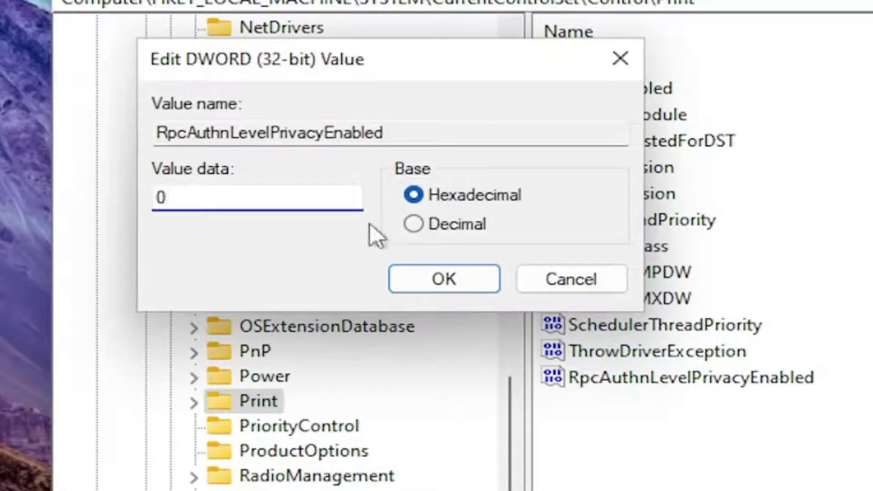
left_click(422, 225)
left_click(413, 196)
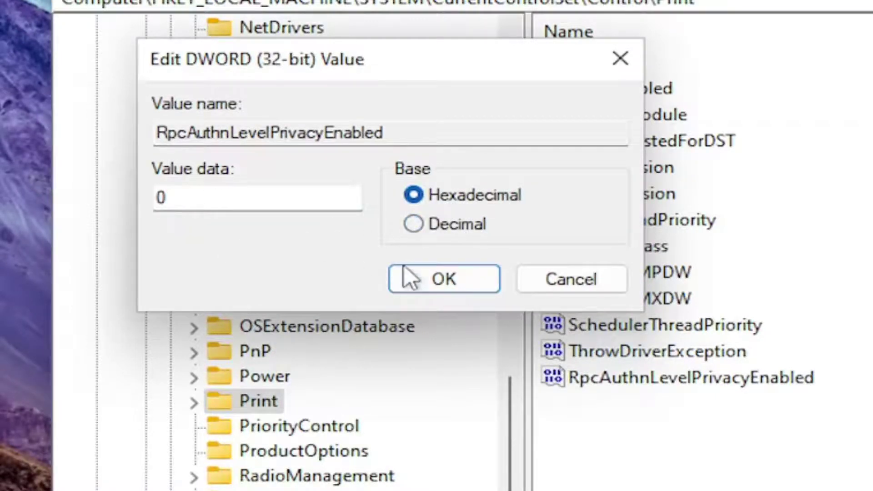
- Confirm data 0, collapse the tree back to Computer, and close Registry Editor
left_click(444, 281)
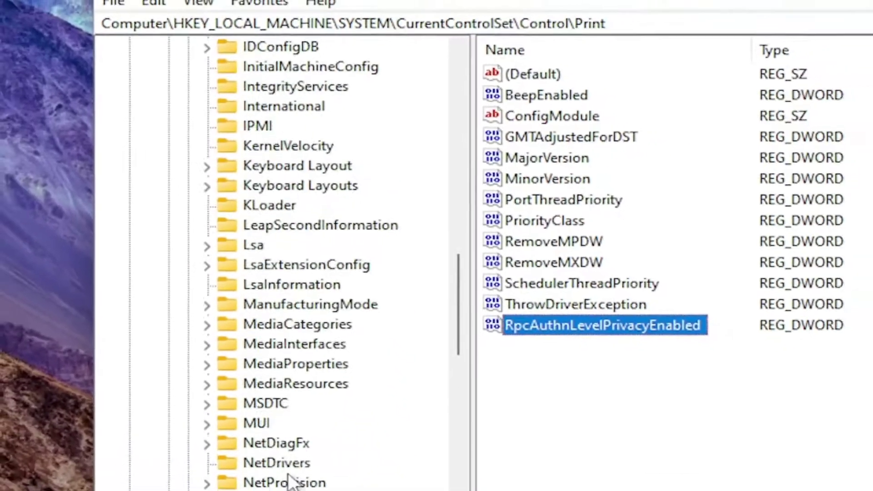
scroll(291, 482, "up", 20)
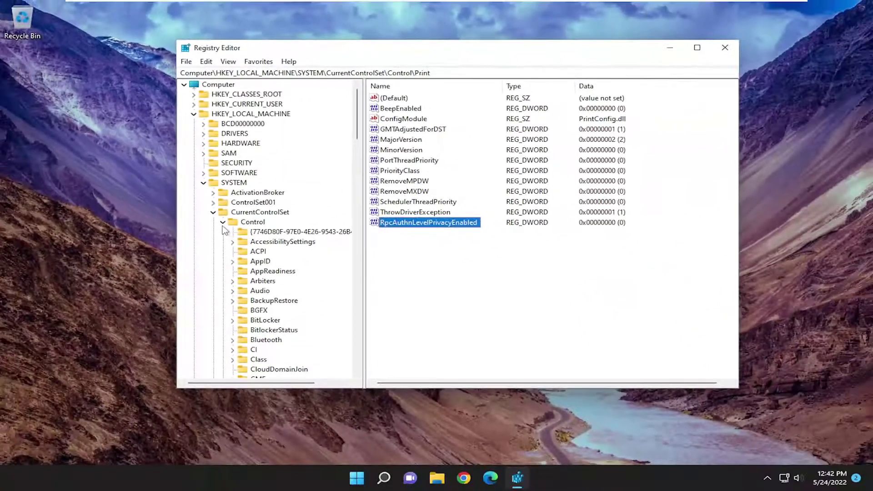
left_click(222, 221)
left_click(213, 212)
left_click(203, 182)
left_click(194, 114)
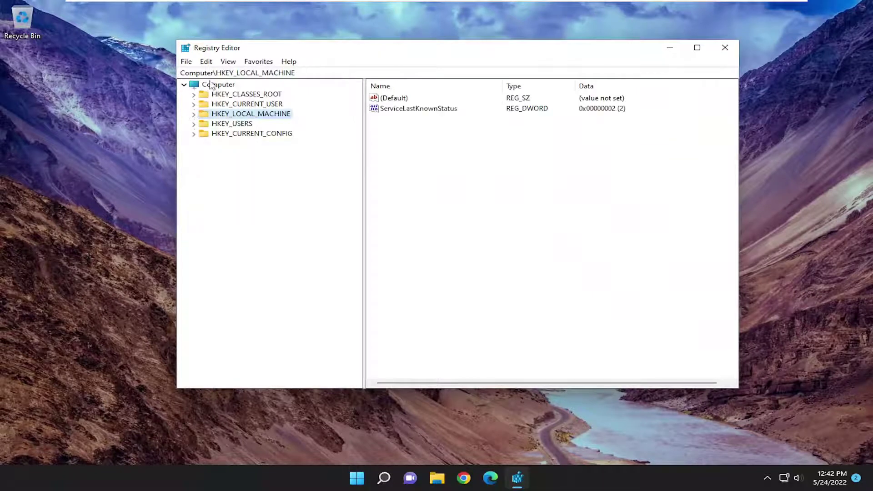
left_click(210, 84)
left_click(725, 47)
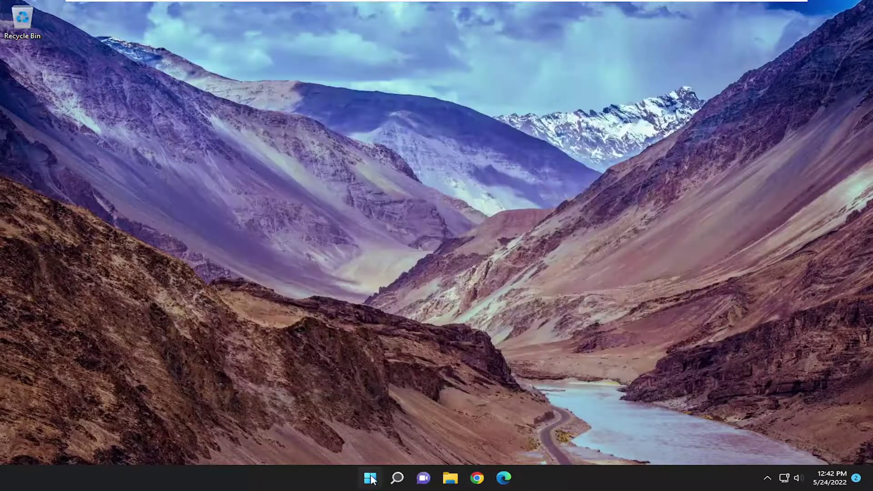